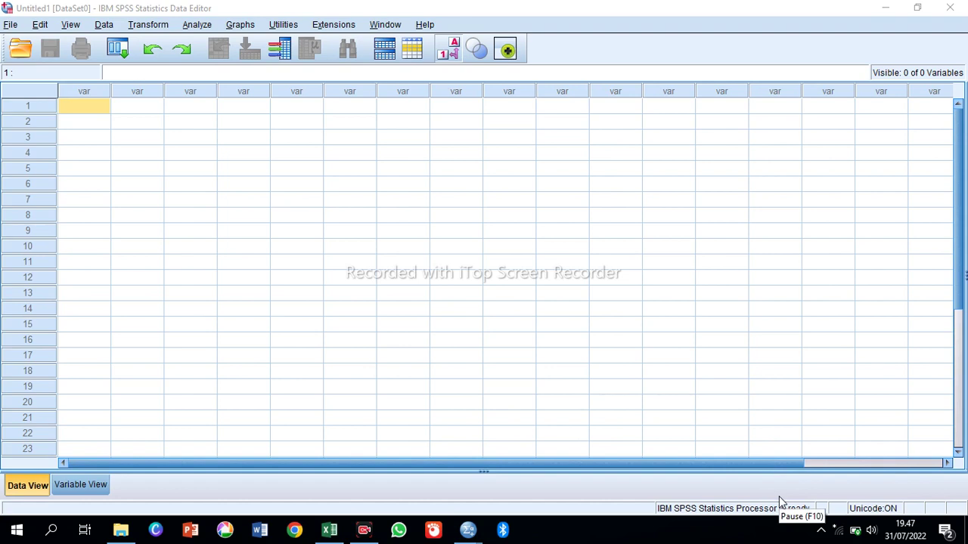
- Define string variables model (width 20) and OEM, and numeric scale variables unit_penj, harga (1 decimal each) and memory (0 decimals)
left_click(83, 487)
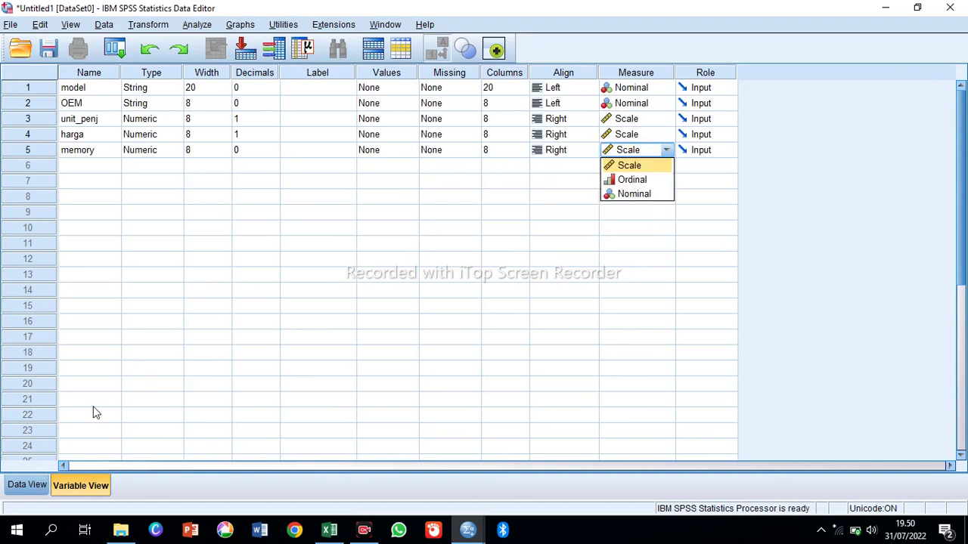
left_click(25, 487)
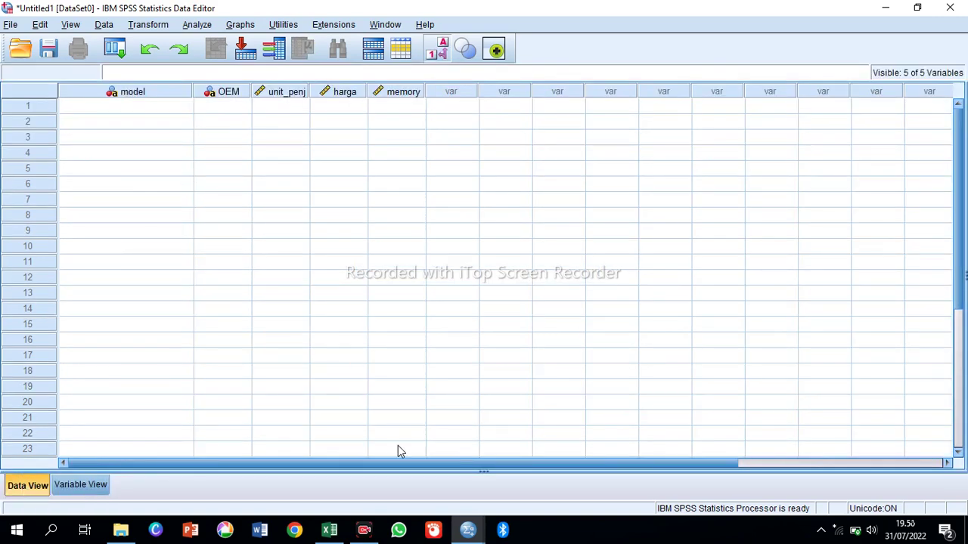
- Switch to the Excel workbook tugas 12 spss and copy the smartphone data in cells A5:E24
left_click(329, 529)
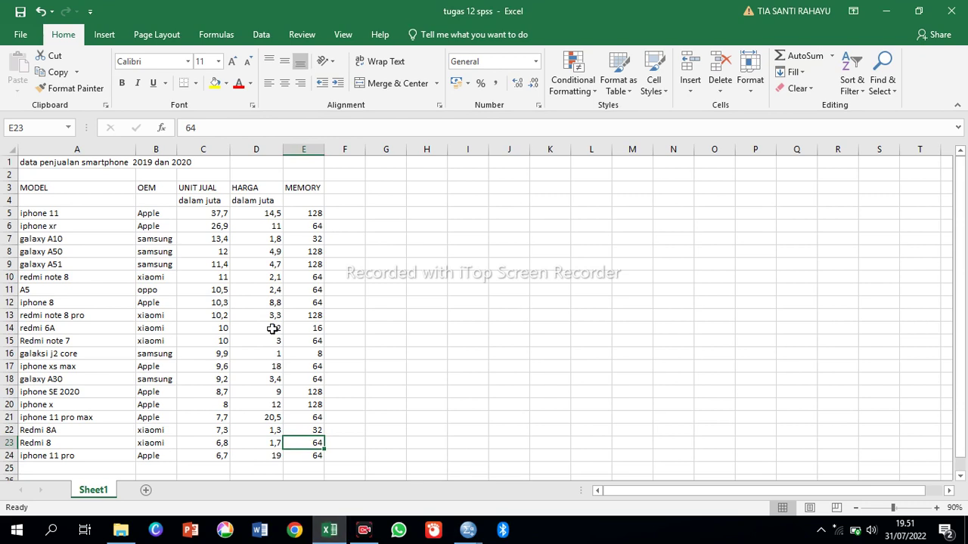
left_click(121, 219)
left_click_drag(121, 218, 313, 452)
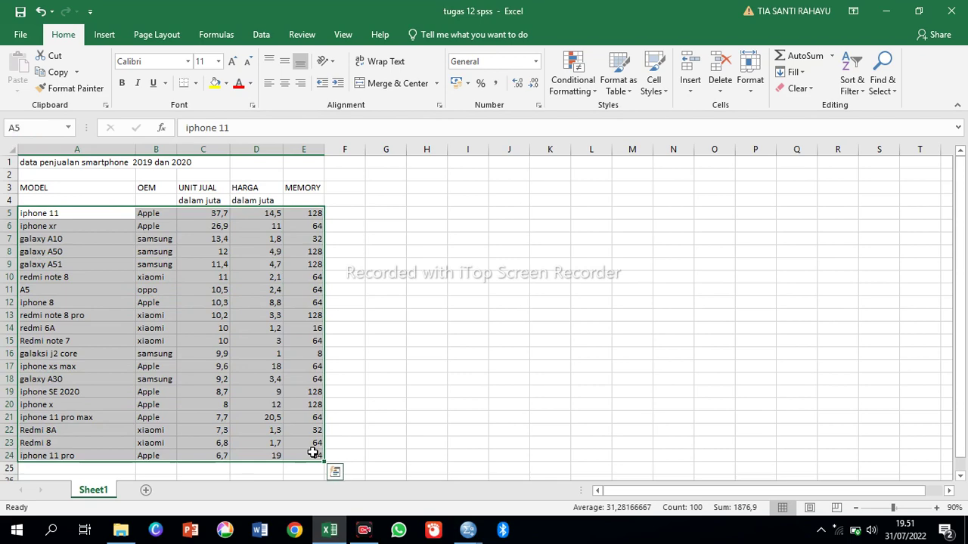
key("ctrl+c")
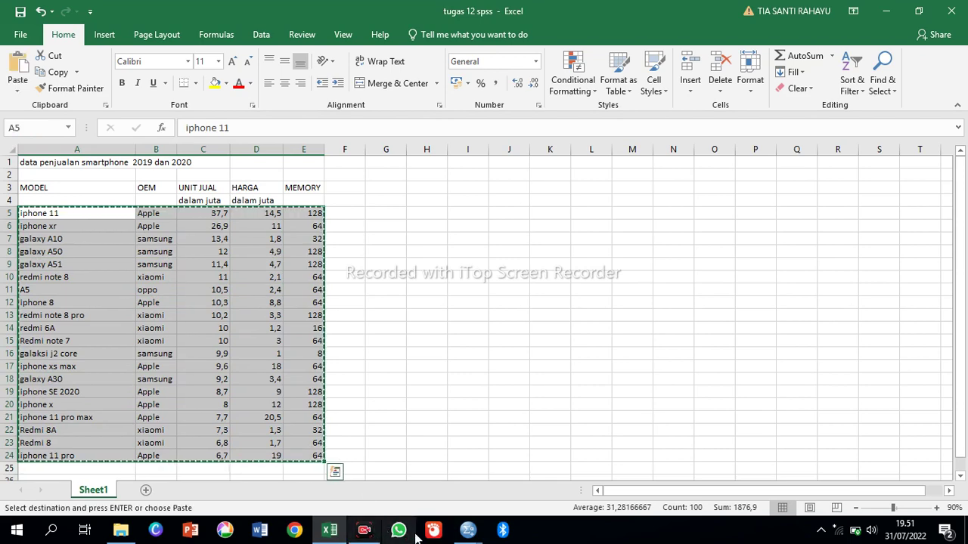
- Switch back to the SPSS Data Editor and paste the copied records starting at row 1 of the model column
mouse_move(468, 532)
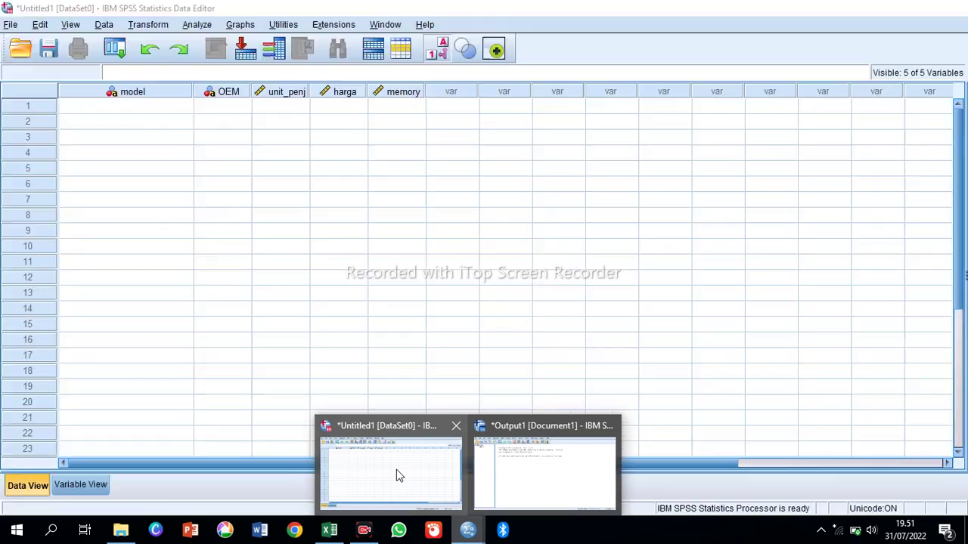
left_click(396, 469)
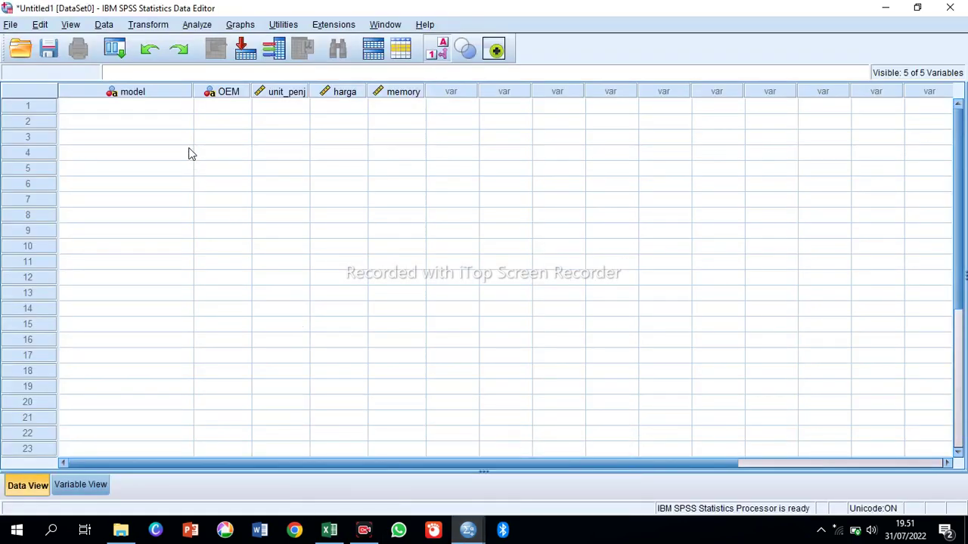
left_click(144, 106)
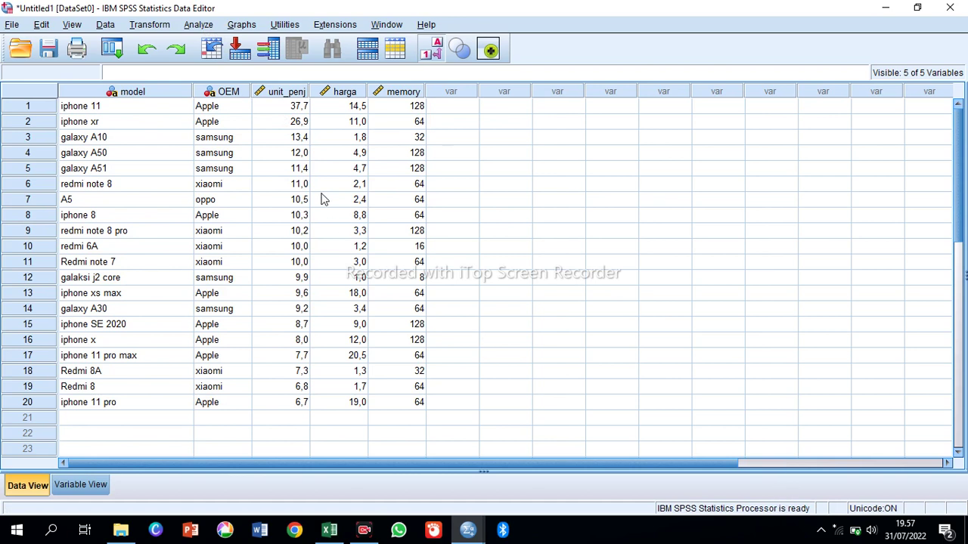
- Start a linear regression analysis with model as the case labels variable
left_click(200, 25)
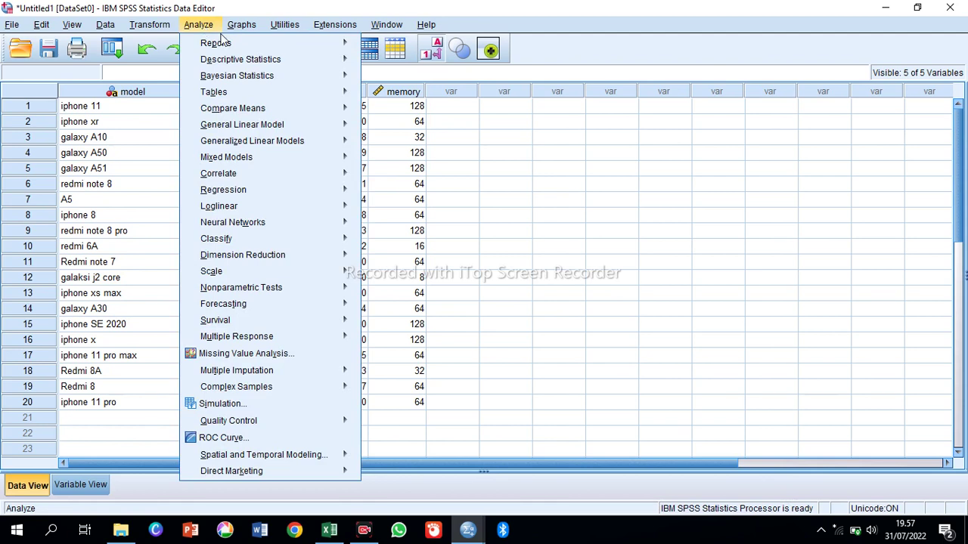
mouse_move(296, 196)
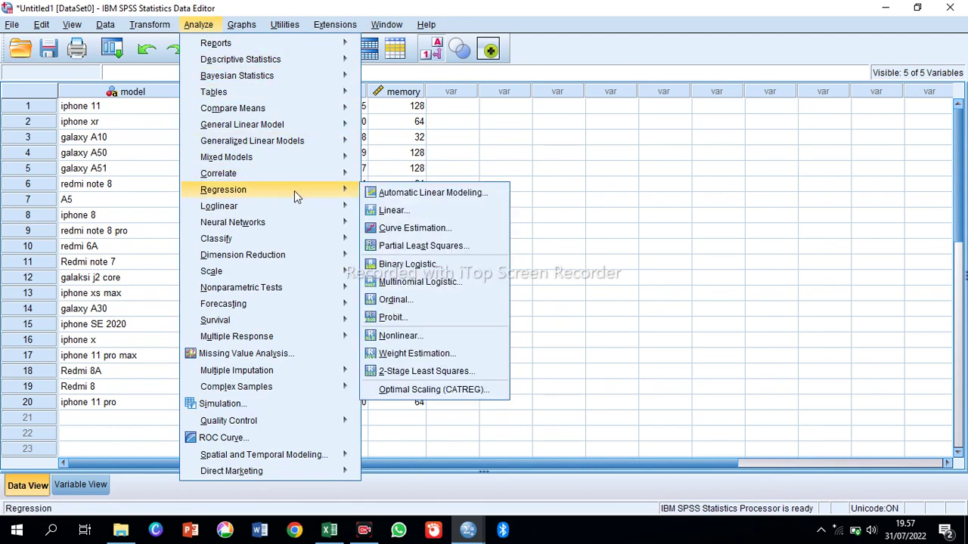
left_click(392, 210)
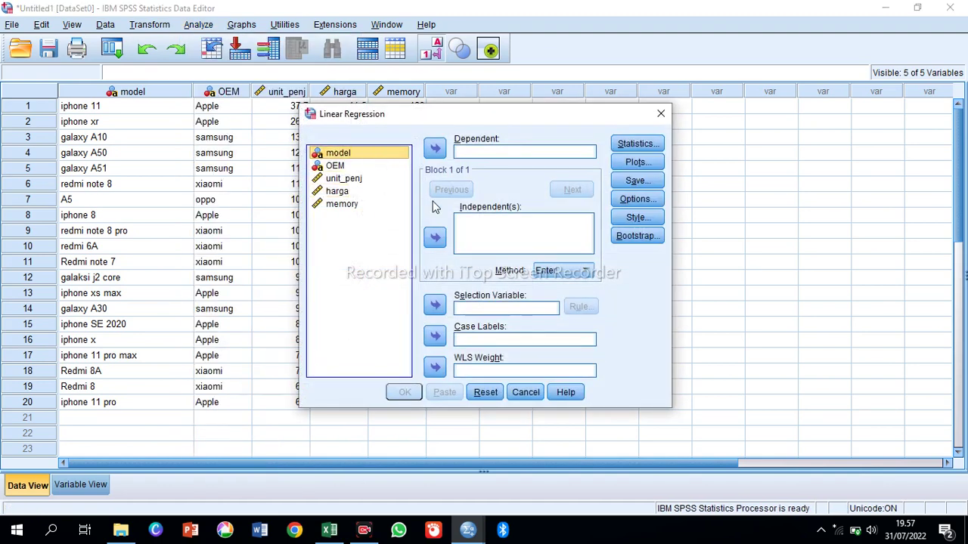
left_click(435, 339)
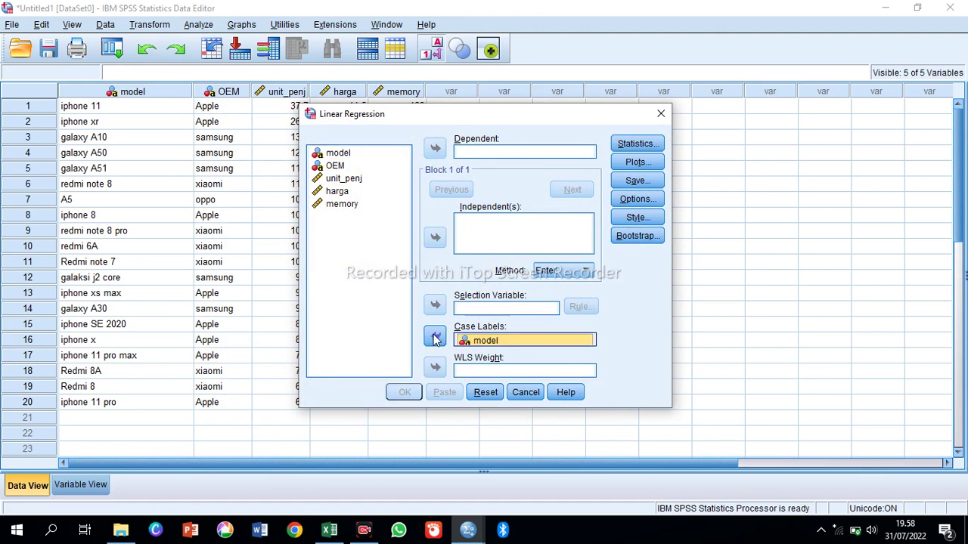
- Assign unit_penj as the dependent variable and harga and memory as the independent variables
left_click(355, 179)
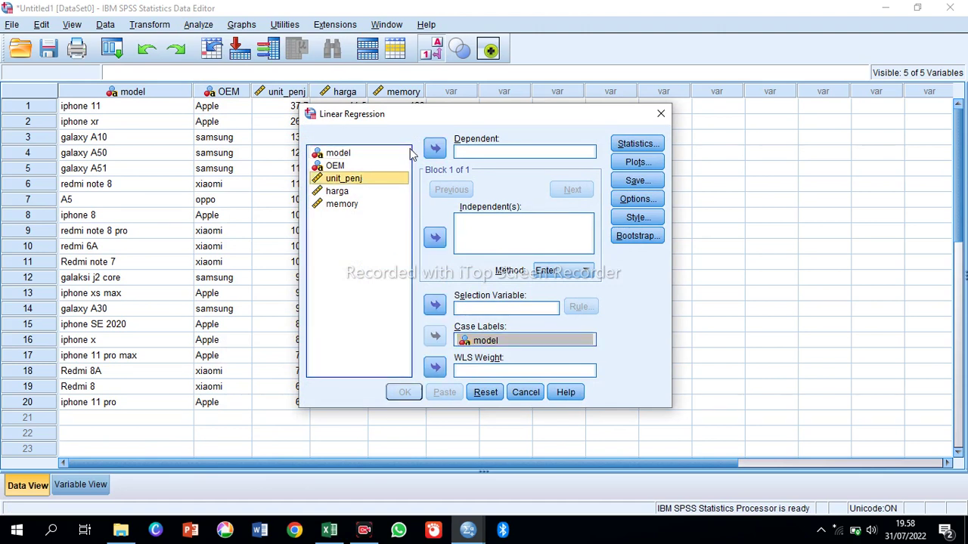
left_click(436, 149)
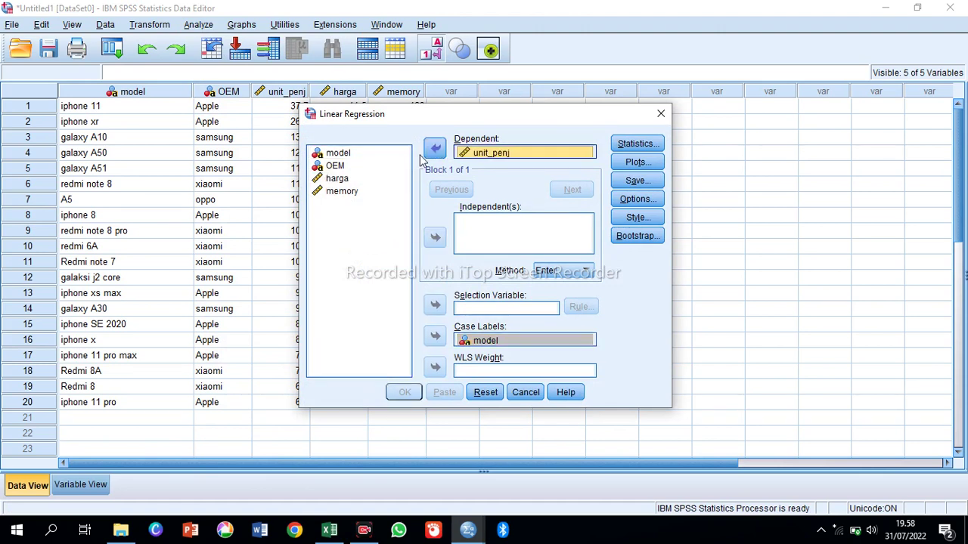
left_click(387, 178)
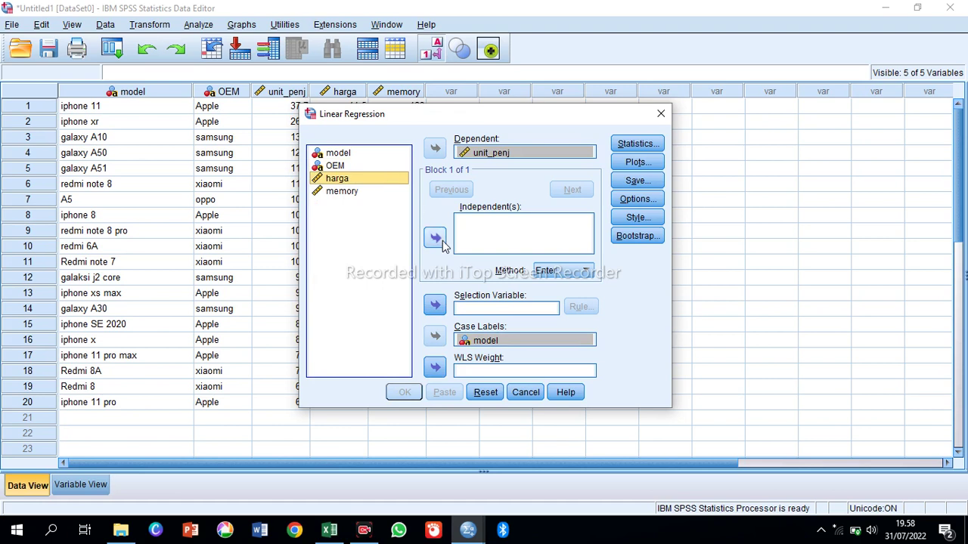
left_click(435, 237)
left_click(358, 192)
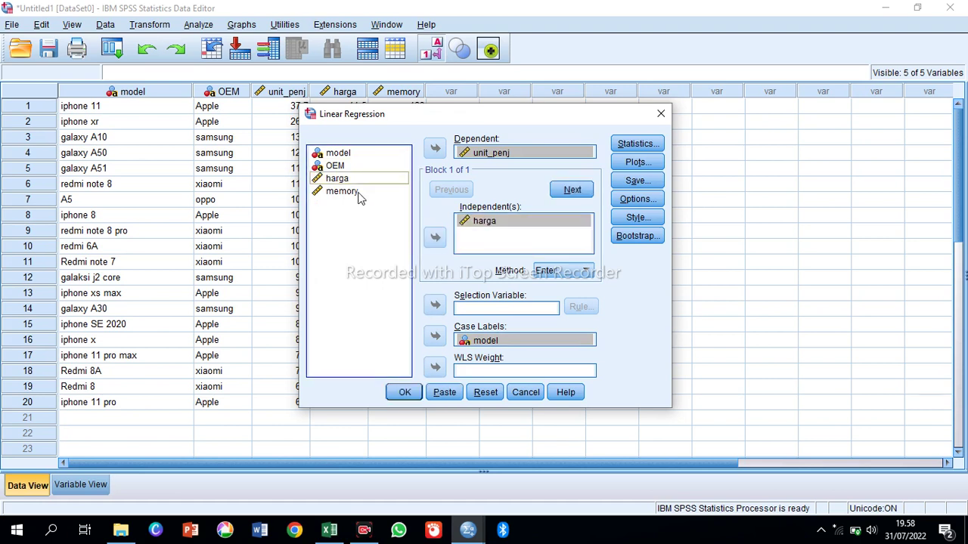
left_click(435, 238)
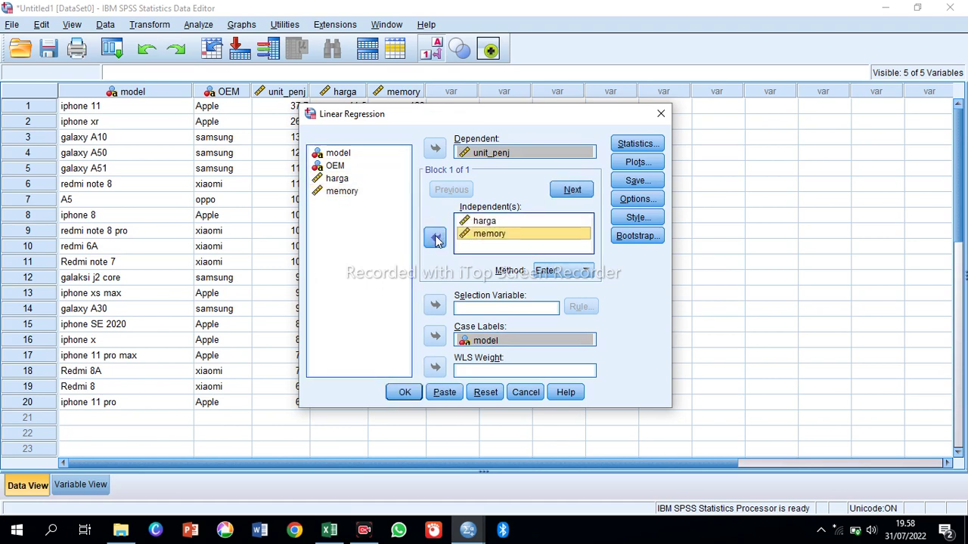
- Add R squared change, descriptives, part and partial correlations, collinearity diagnostics and Durbin-Watson to the regression statistics
left_click(637, 144)
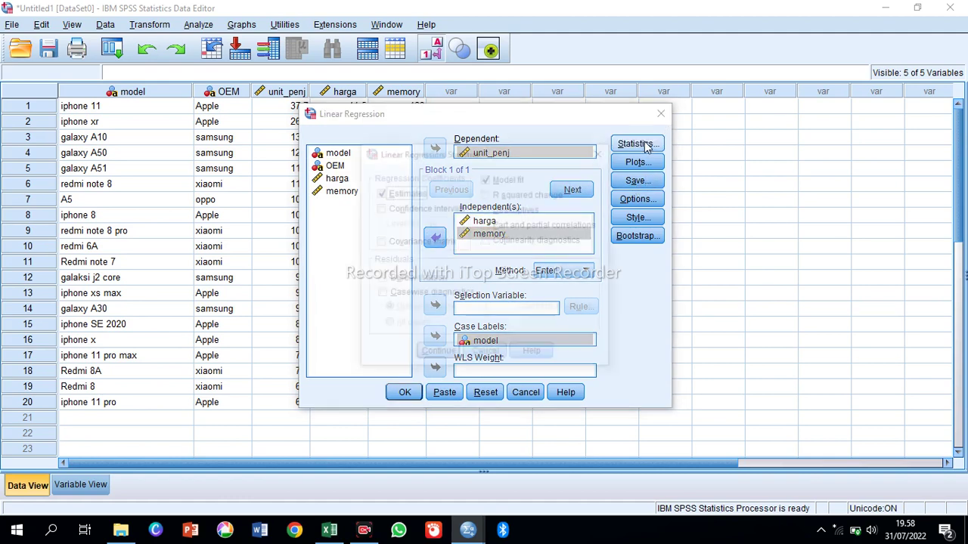
left_click(486, 195)
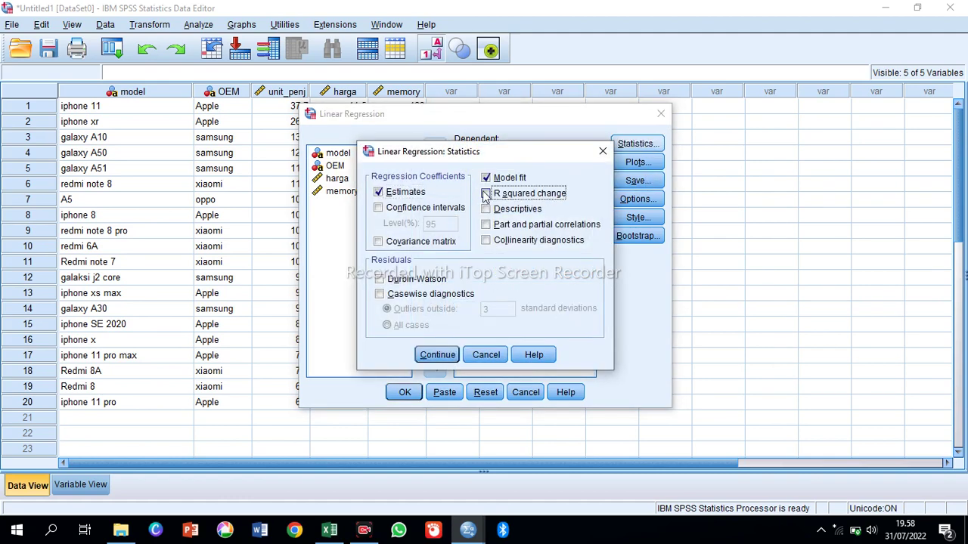
left_click(487, 211)
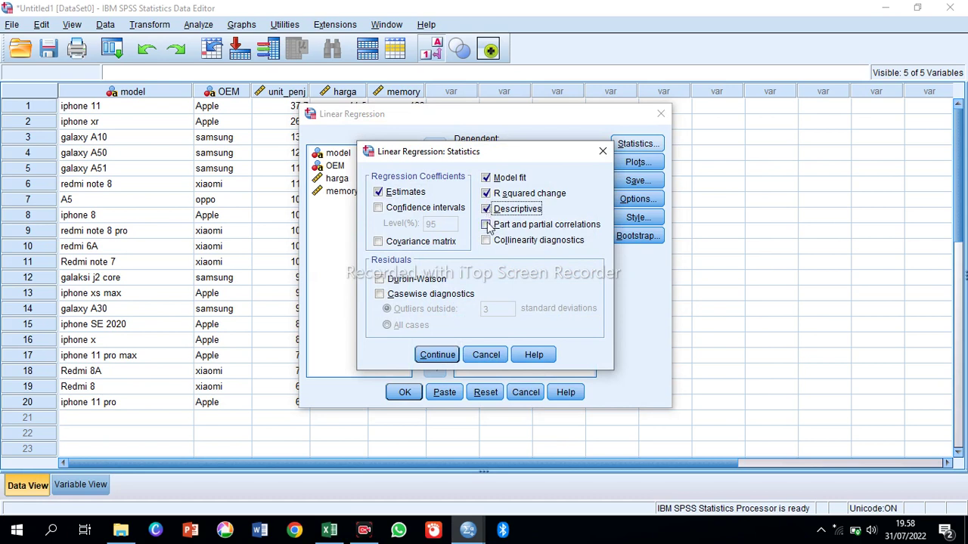
left_click(487, 226)
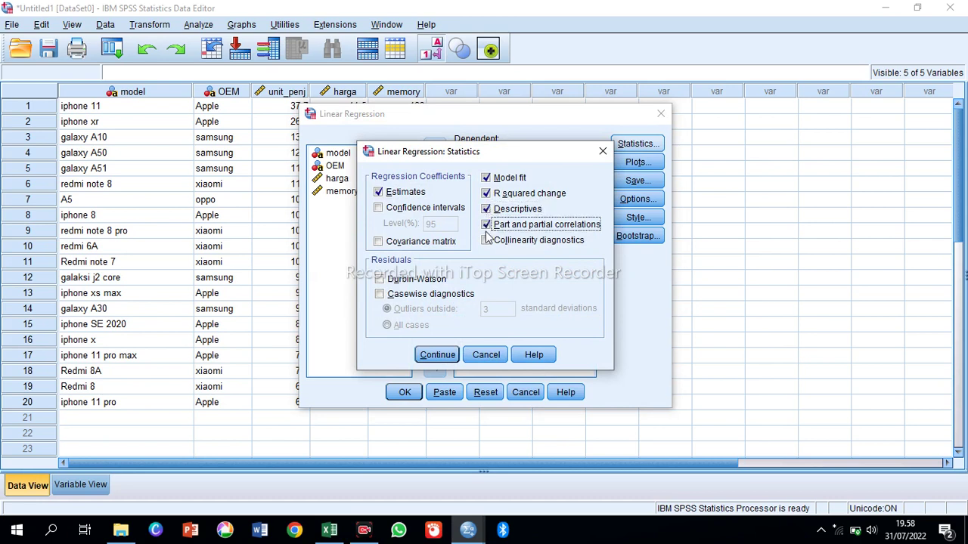
left_click(487, 241)
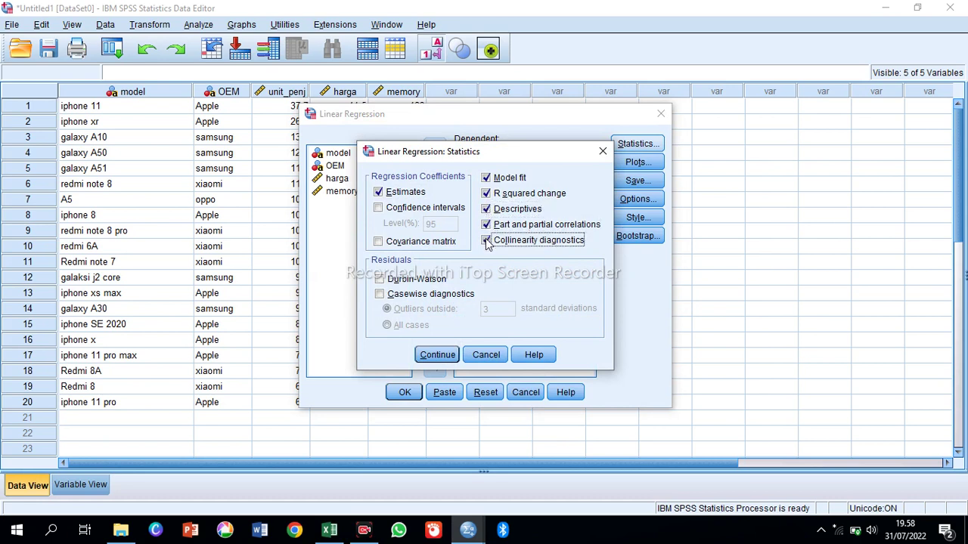
left_click(381, 280)
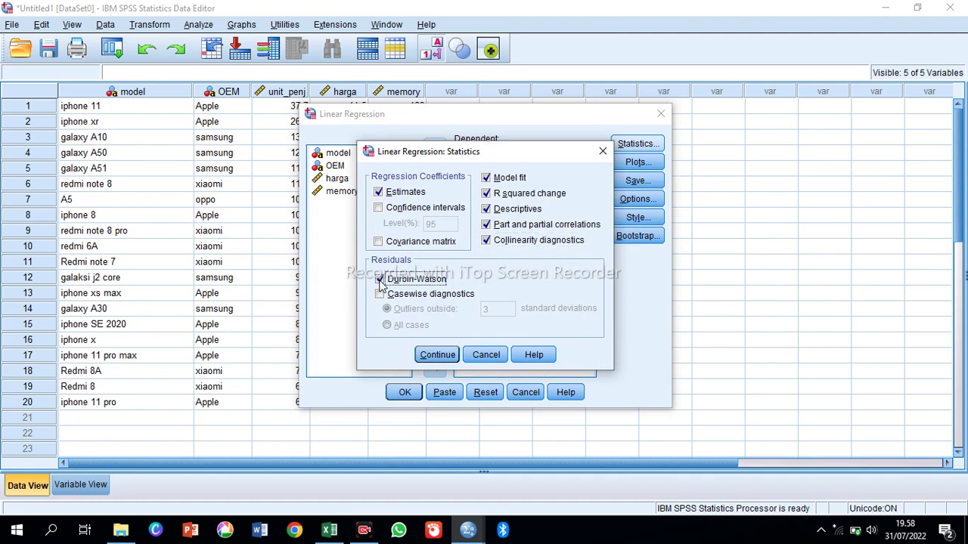
left_click(435, 355)
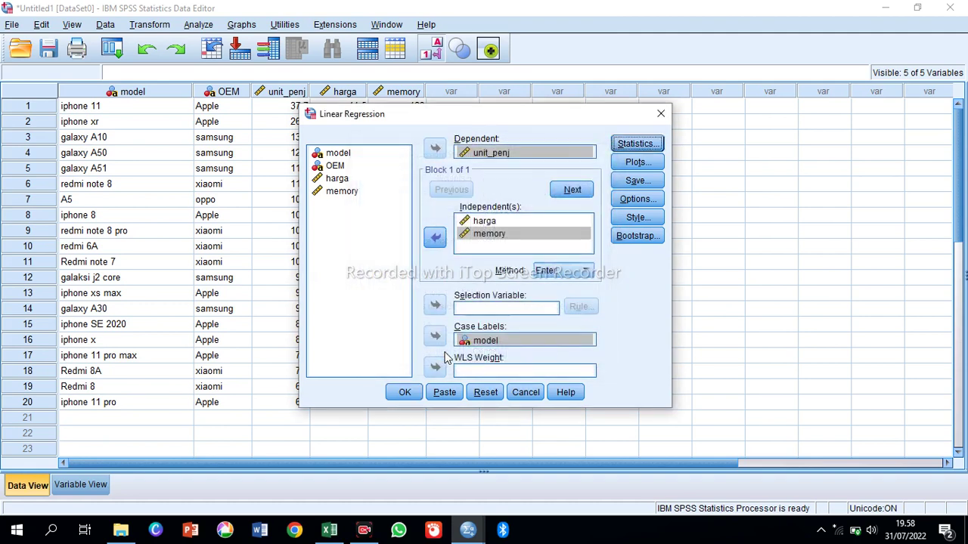
- Include a histogram and a normal probability plot of the standardized residuals in the regression
left_click(632, 162)
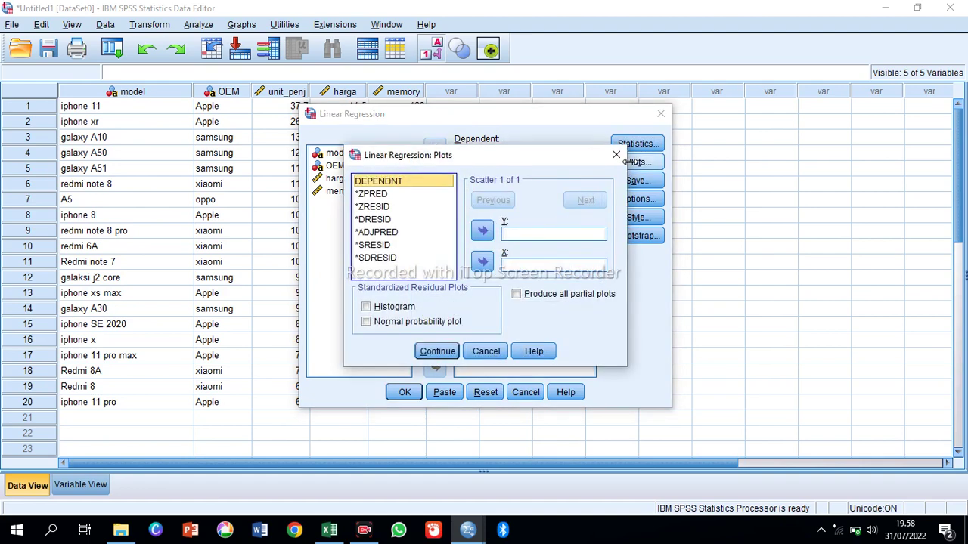
left_click(370, 309)
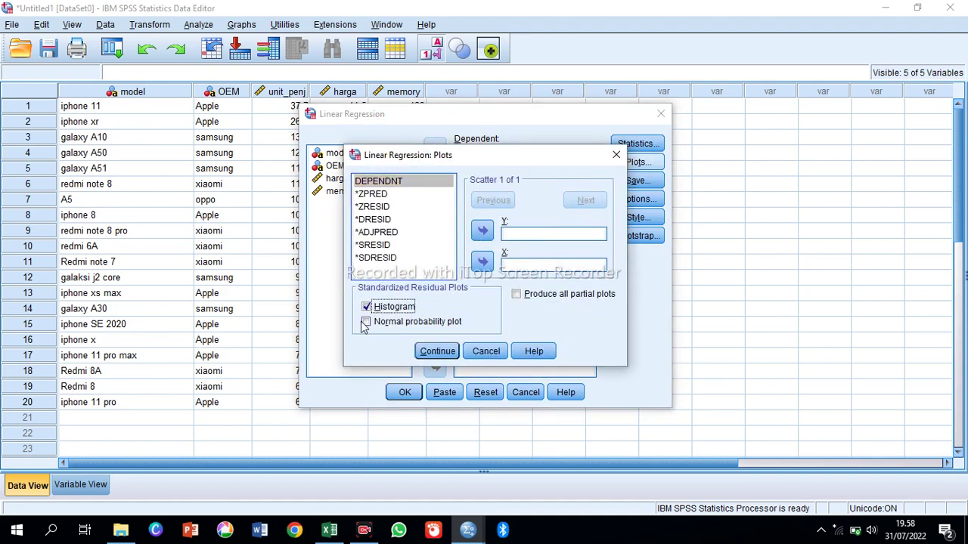
left_click(367, 322)
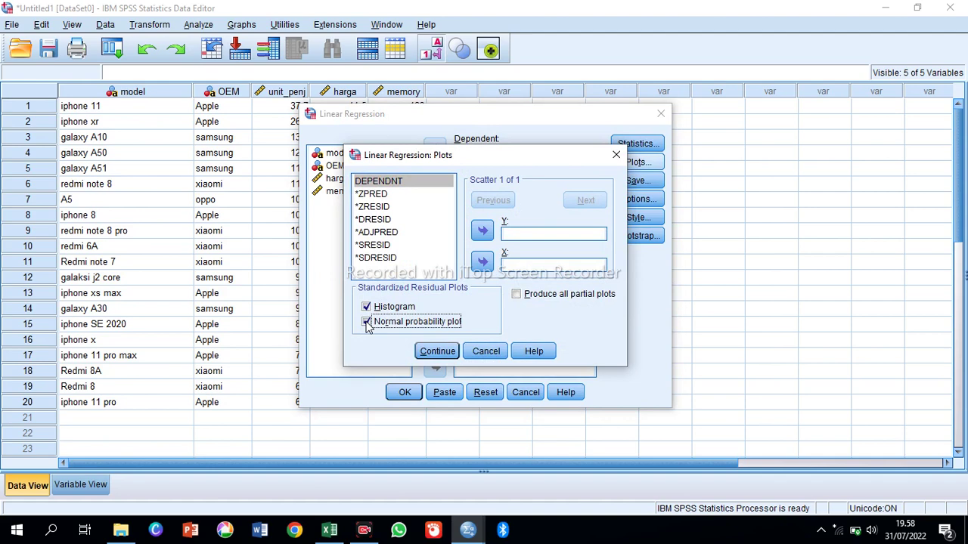
left_click(439, 352)
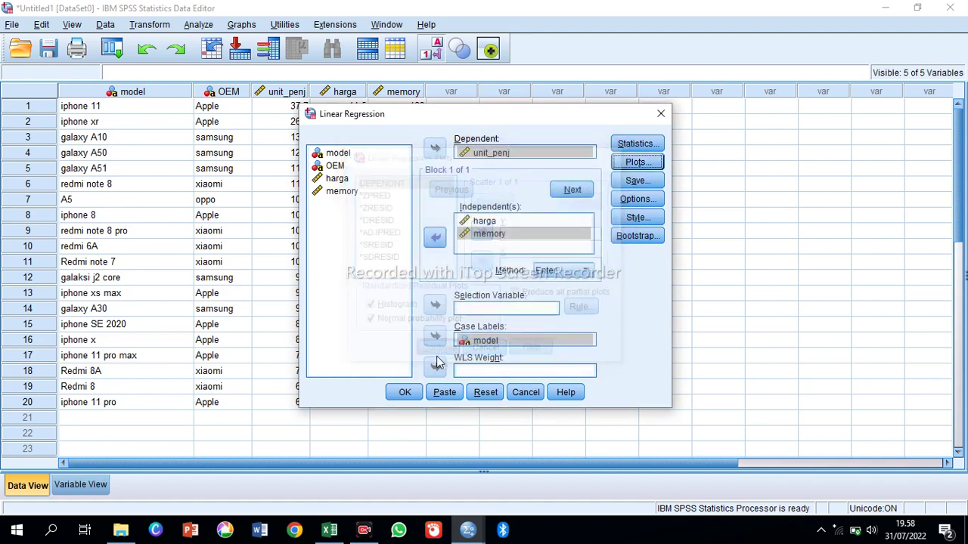
- Accept the F probability criteria of .05 entry and .10 removal with a constant and listwise exclusion, and run the regression
left_click(643, 200)
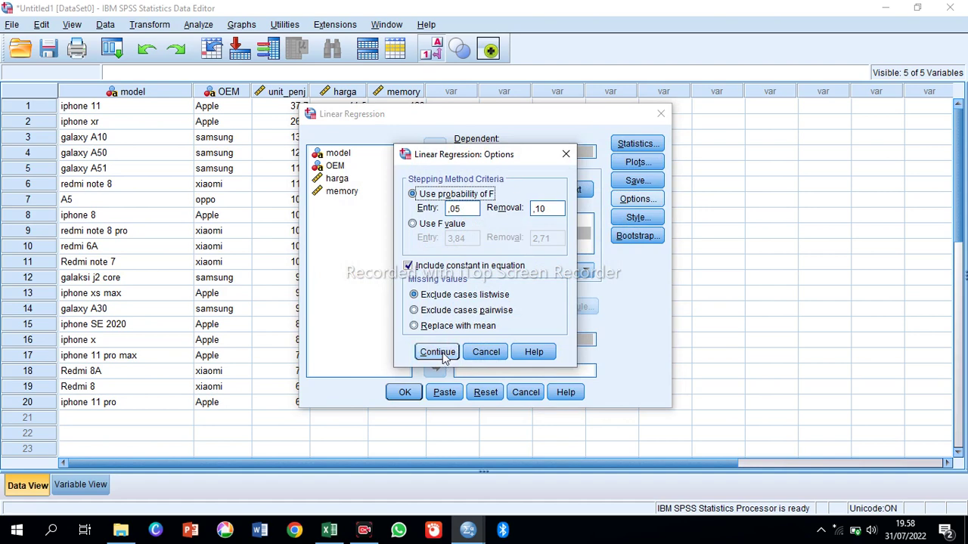
left_click(438, 352)
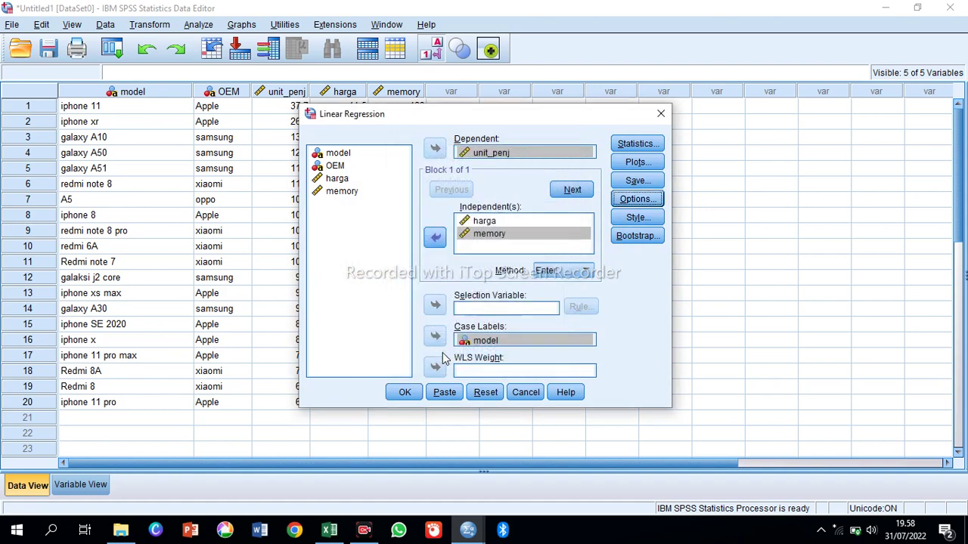
left_click(405, 392)
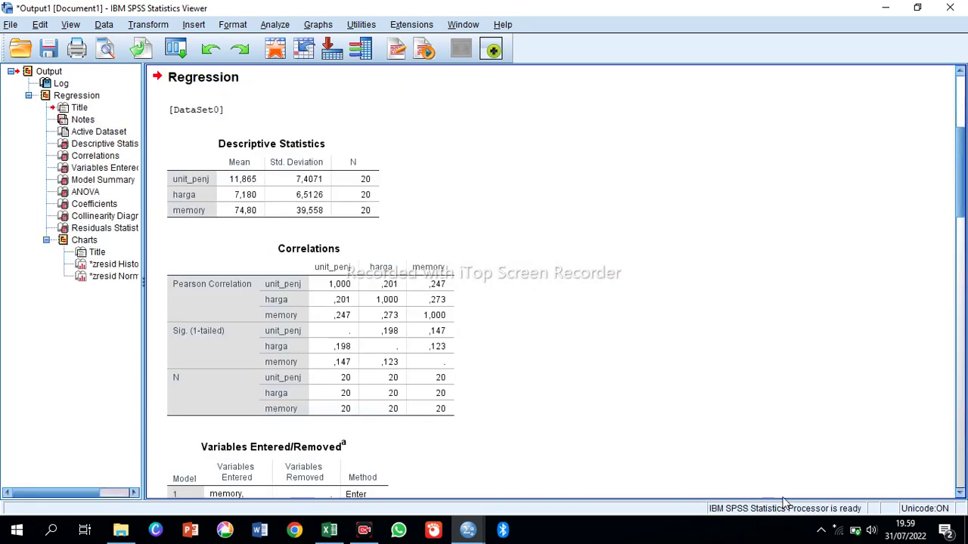
- Examine the regression output from the Descriptive Statistics and Correlations tables through the Model Summary and ANOVA tables
left_click(446, 282)
left_click(363, 134)
left_click(297, 144)
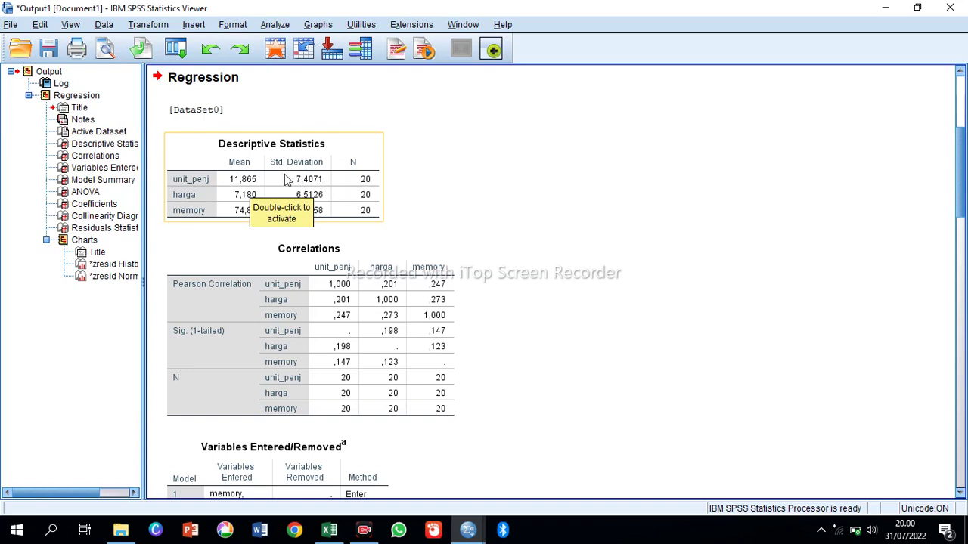
left_click(206, 196)
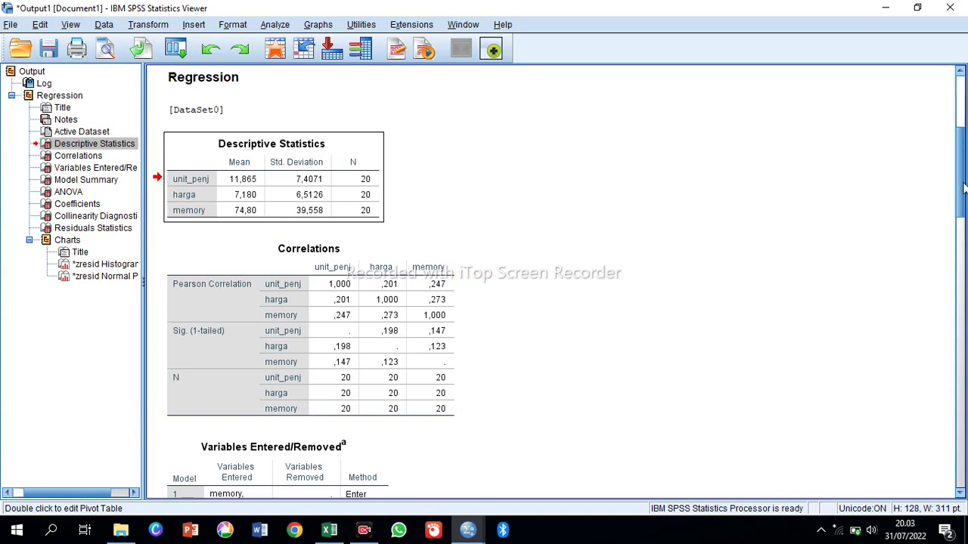
left_click_drag(964, 186, 965, 263)
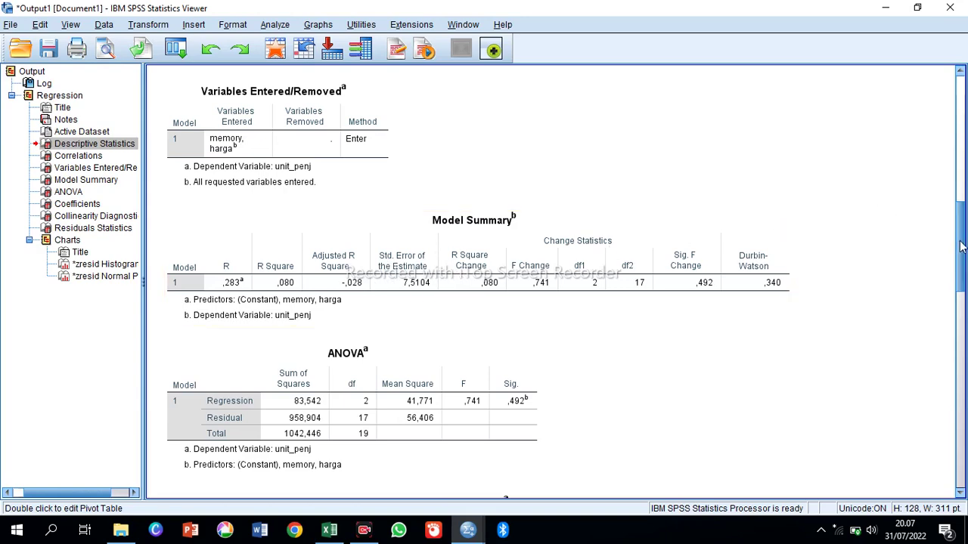
mouse_move(960, 246)
left_mouse_down()
mouse_move(958, 208)
mouse_move(965, 253)
left_mouse_up()
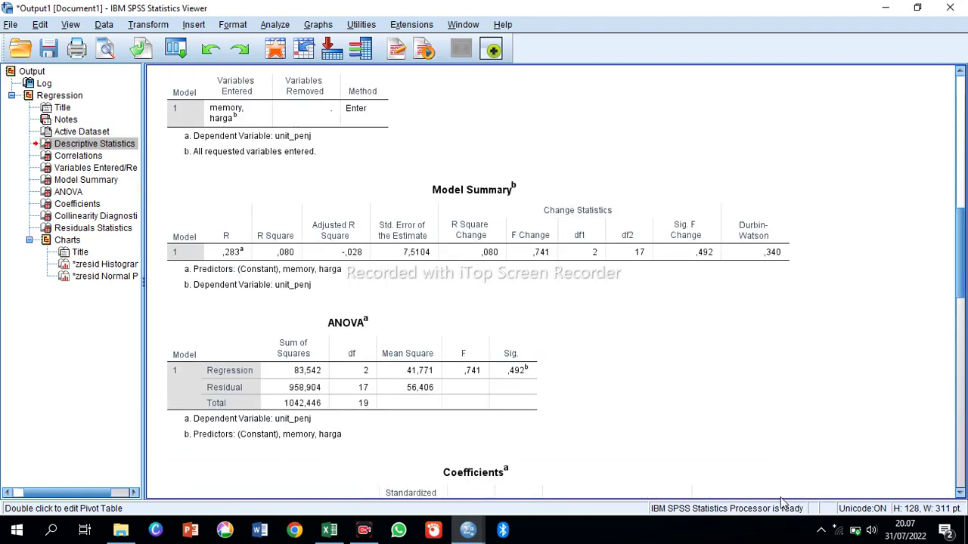
- Review the Model Summary table together with the Descriptive Statistics, Correlations and Variables Entered/Removed tables in the regression output
scroll(565, 339, "up", 3)
left_click(386, 367)
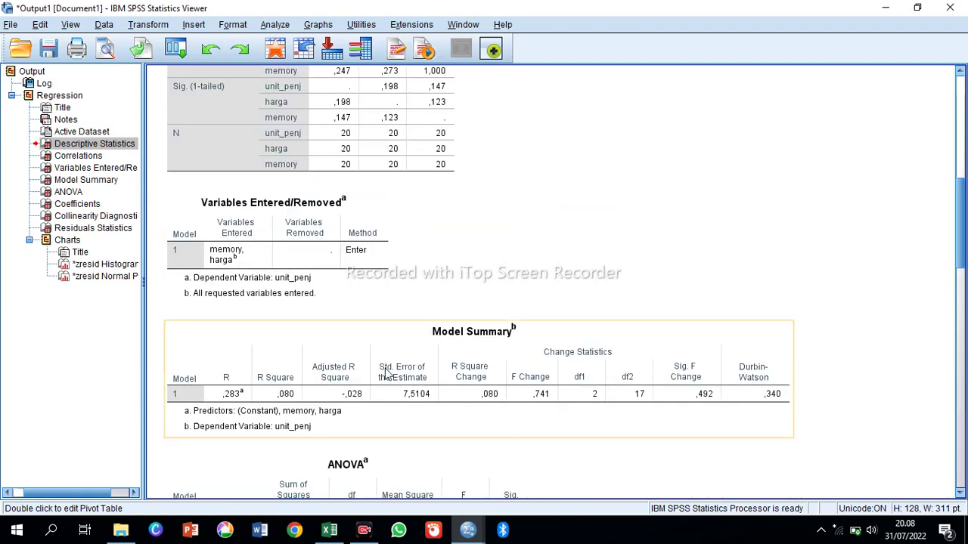
left_click(560, 316)
left_click(461, 341)
left_click(758, 212)
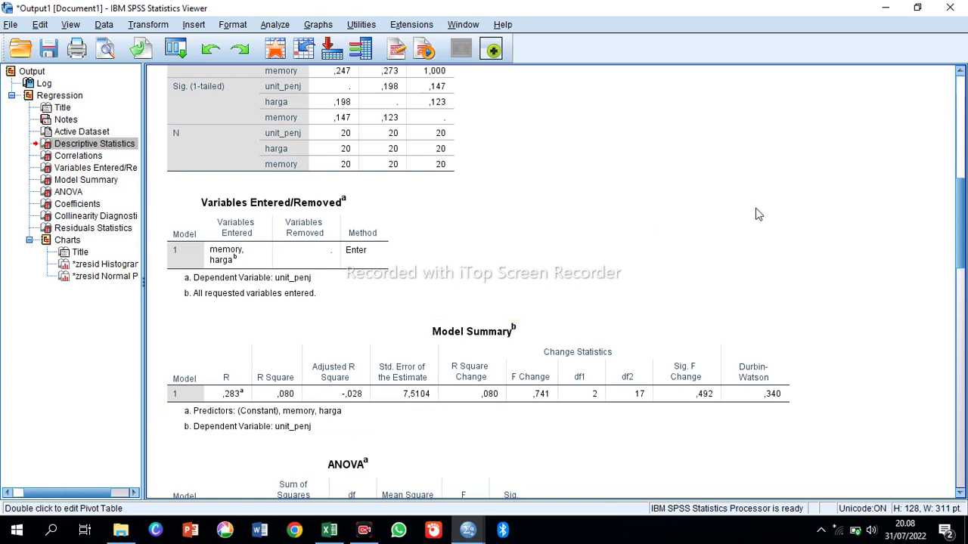
left_click_drag(959, 208, 945, 157)
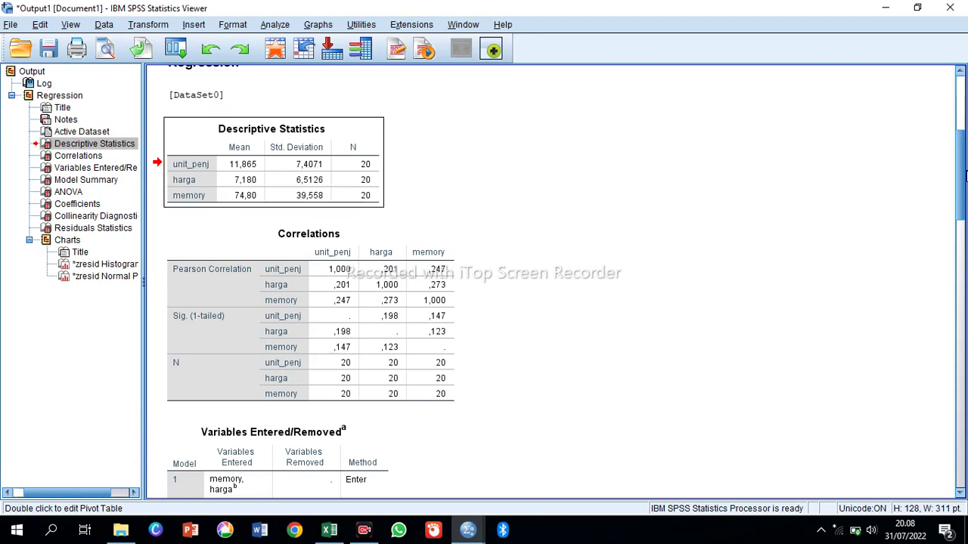
left_click_drag(962, 174, 948, 211)
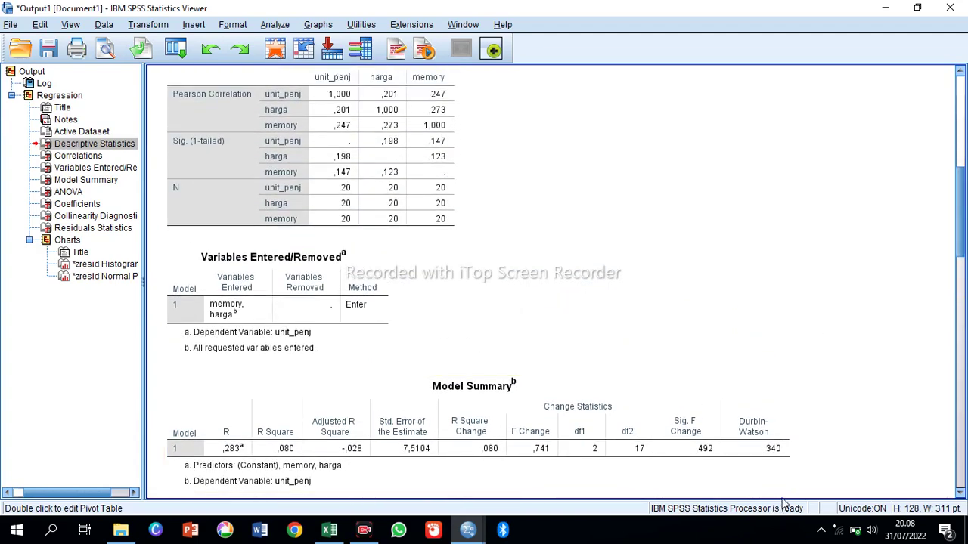
left_click(458, 442)
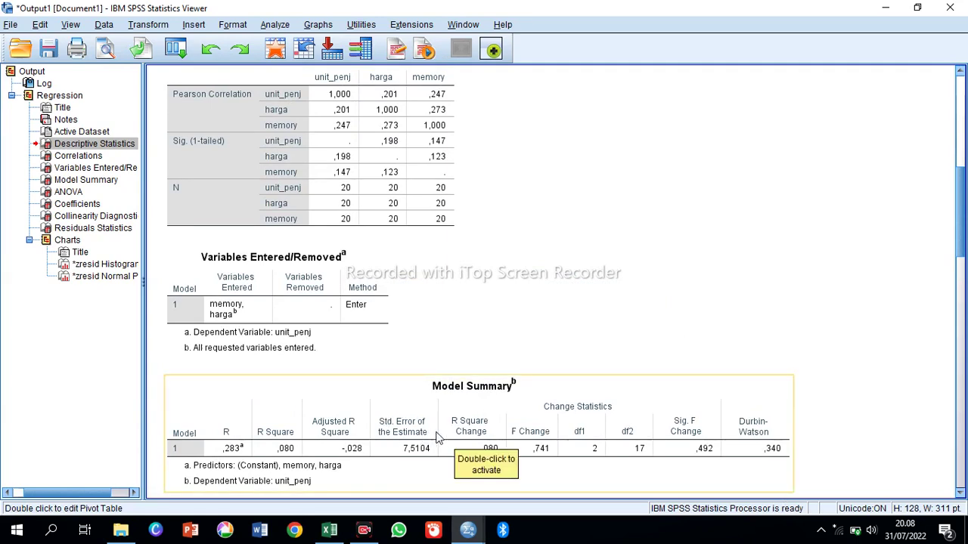
left_click(942, 198)
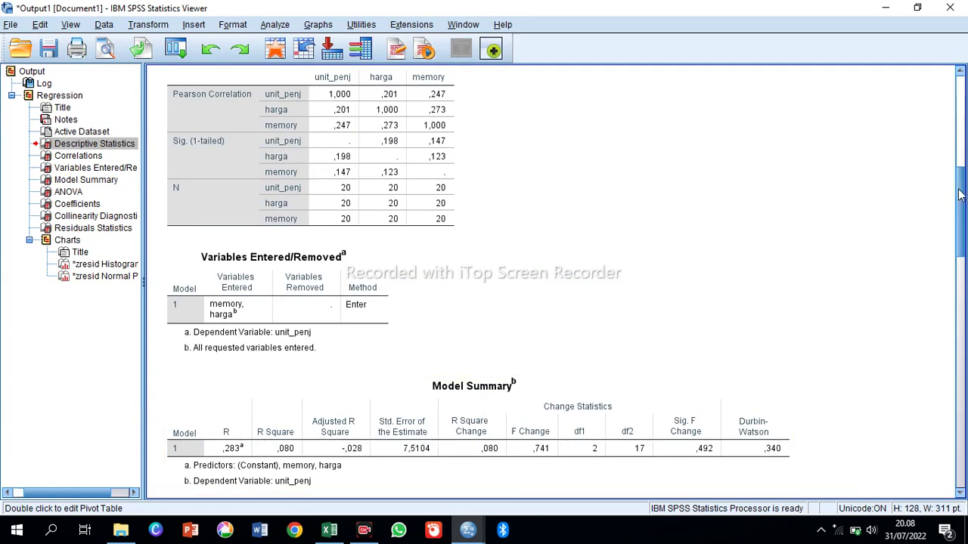
left_click_drag(959, 194, 942, 128)
scroll(941, 129, "down", 3)
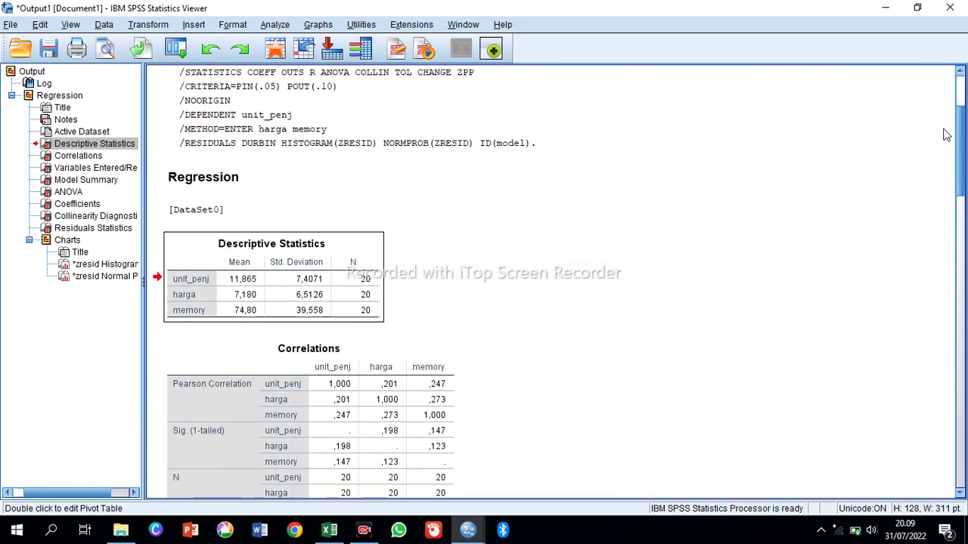
scroll(954, 143, "down", 10)
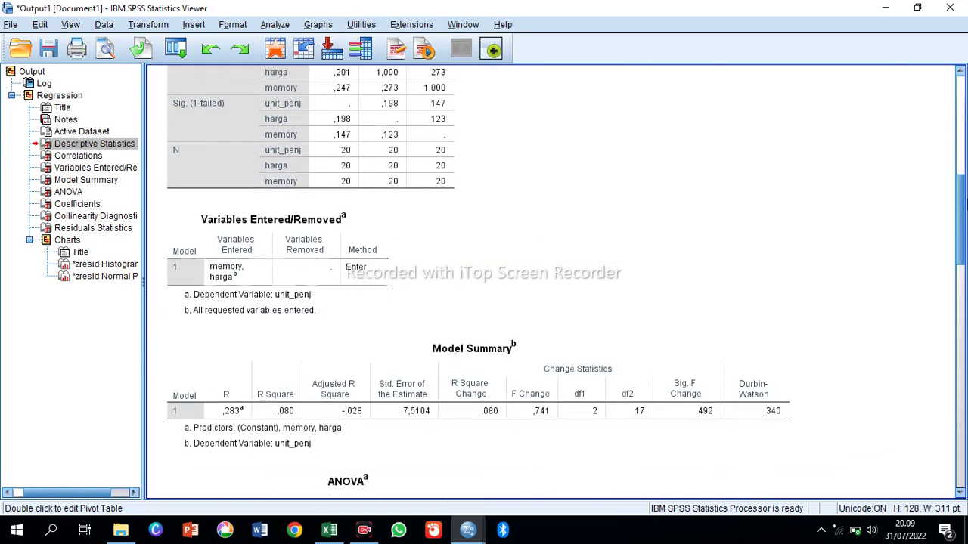
scroll(959, 197, "down", 1)
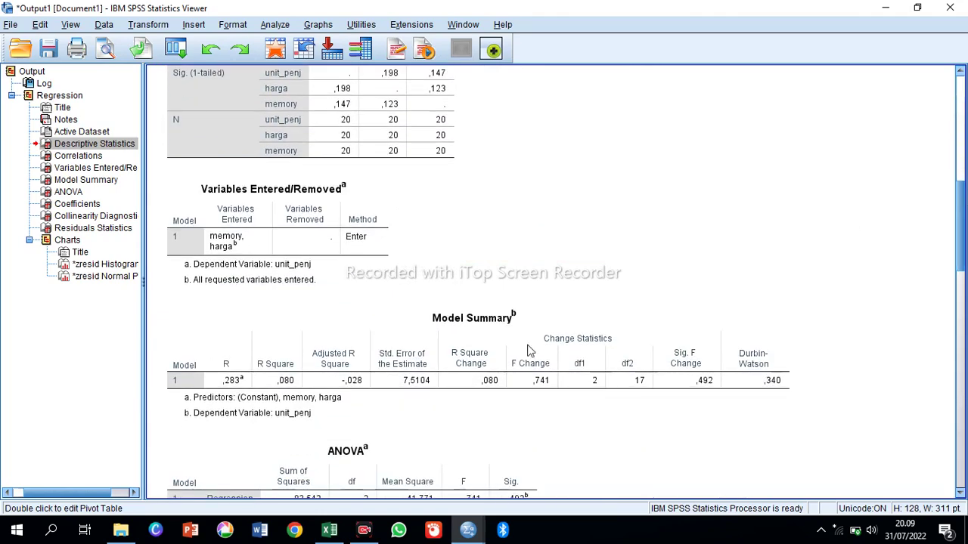
left_click(495, 382)
scroll(781, 496, "down", 1)
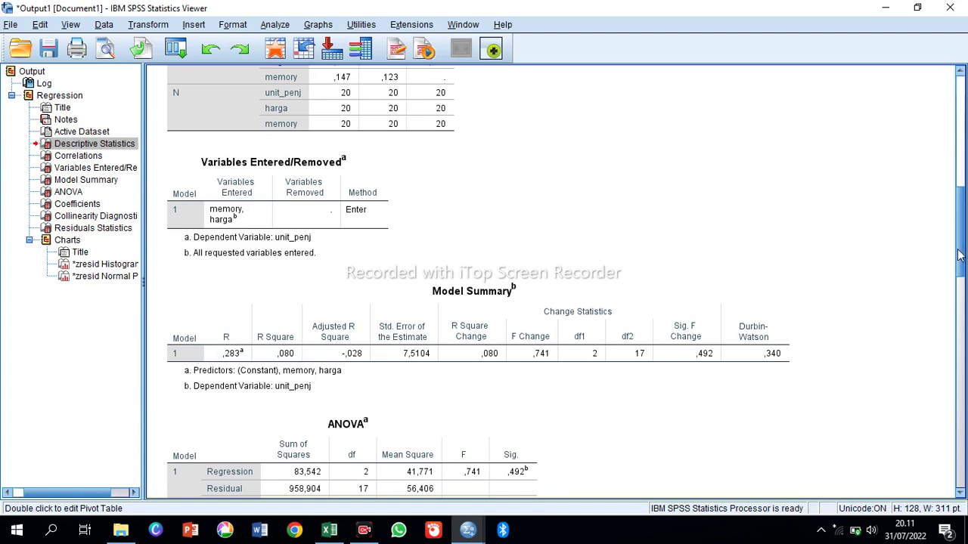
- Examine the ANOVA, Coefficients and Collinearity Diagnostics tables, along with the histogram and normal P-P plot of the standardized residuals
left_click_drag(960, 257, 960, 283)
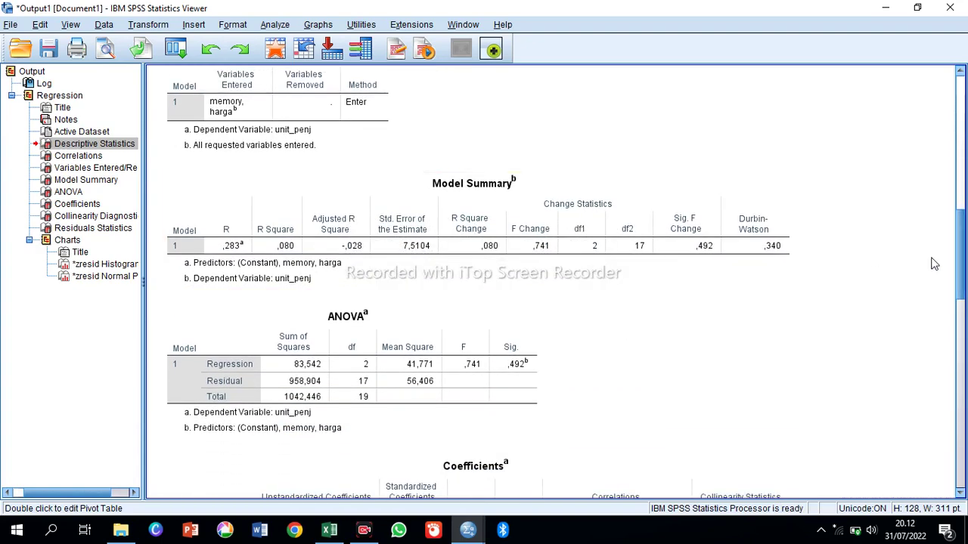
scroll(962, 273, "down", 5)
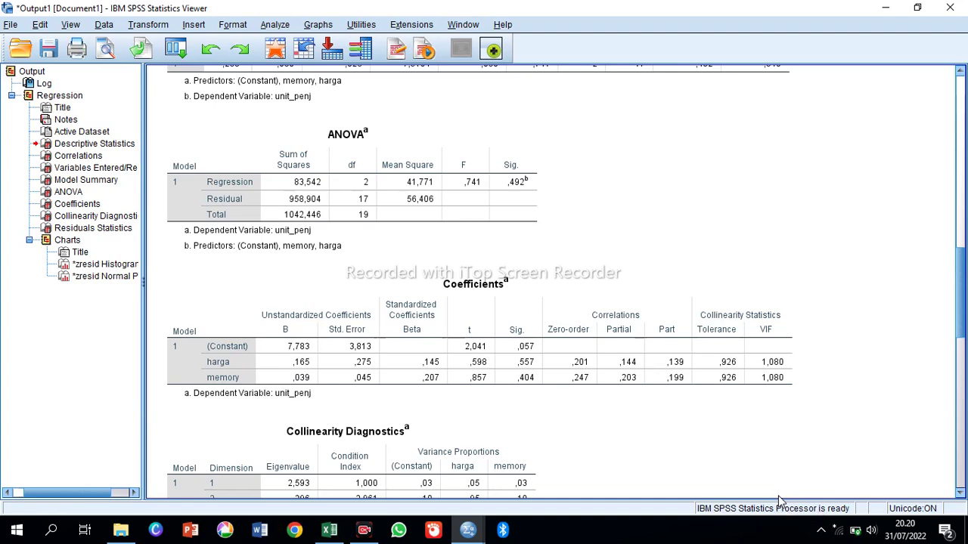
scroll(778, 495, "down", 2)
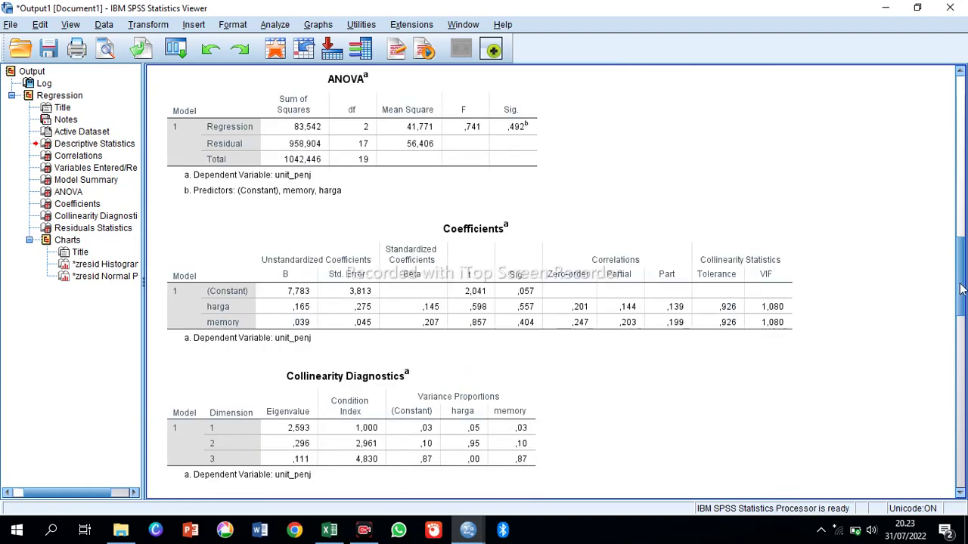
left_click_drag(961, 288, 962, 319)
mouse_move(965, 391)
left_mouse_down()
mouse_move(965, 412)
mouse_move(965, 386)
left_mouse_up()
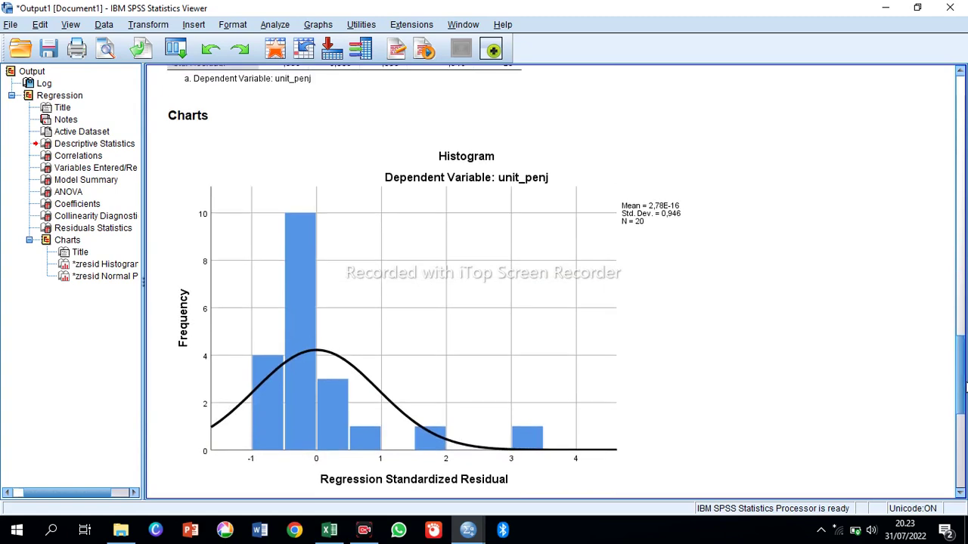
left_click(751, 272)
left_click_drag(959, 349, 959, 411)
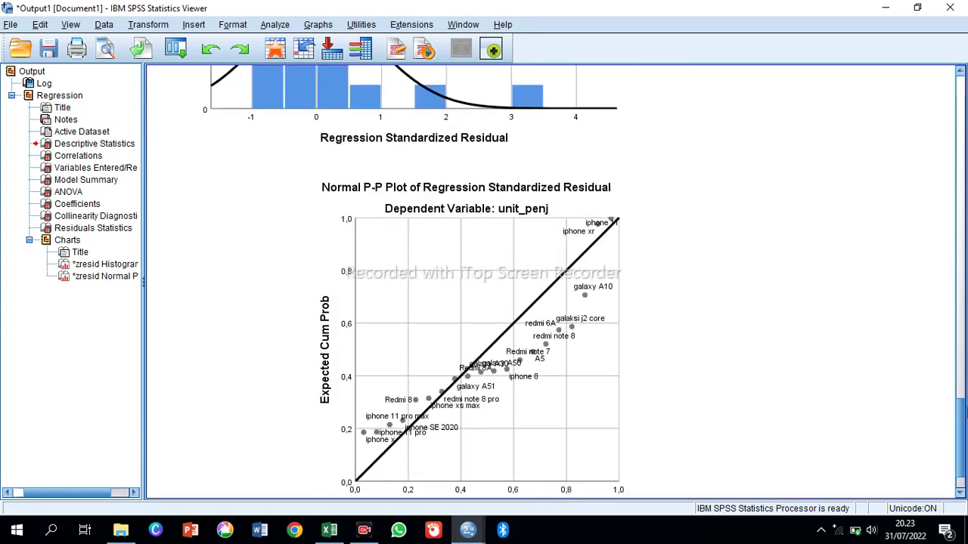